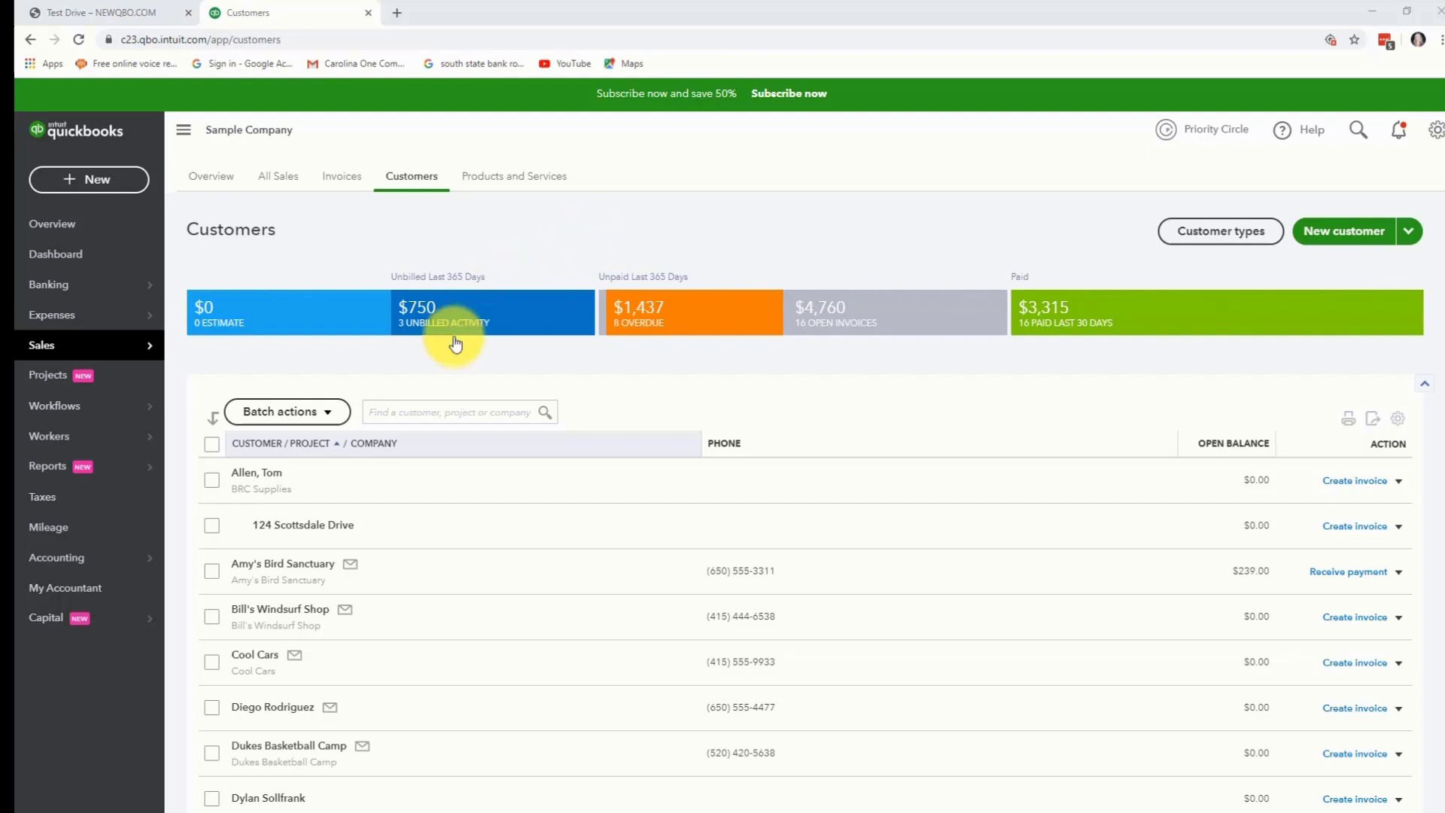
- Search customers for 'duke' and open the Dukes Basketball Camp record
click(403, 412)
text(duke)
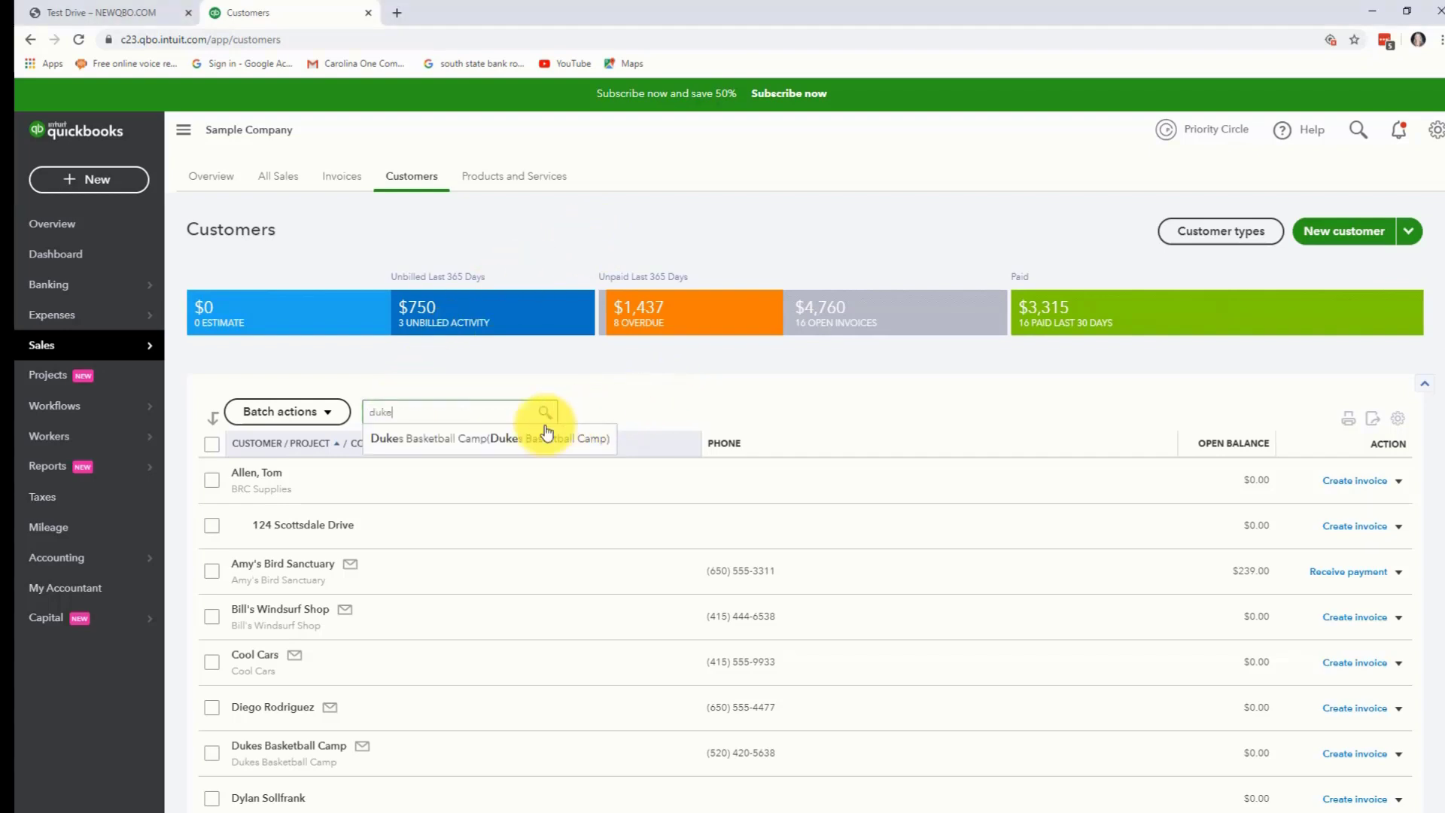
click(468, 438)
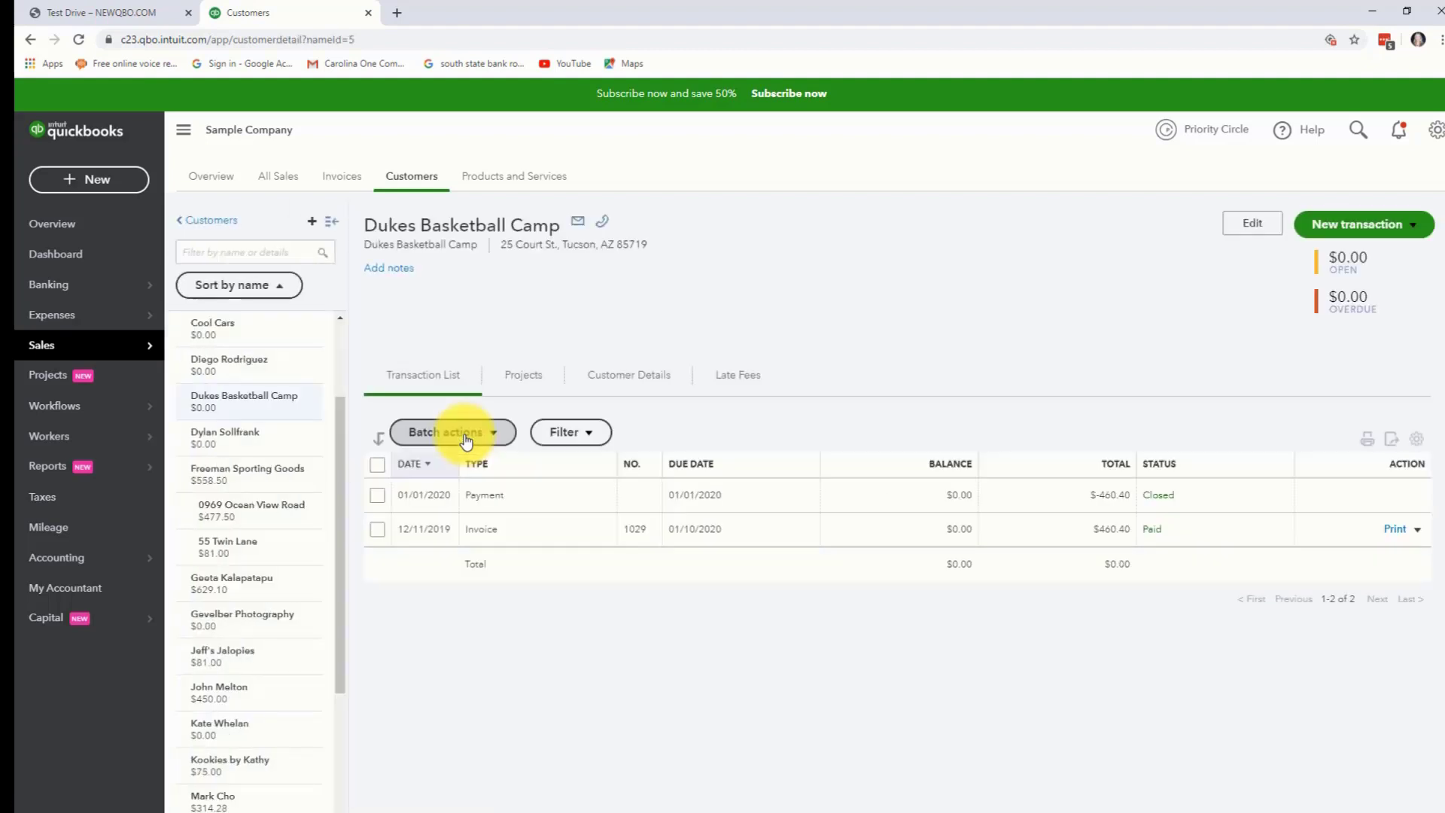
click(479, 530)
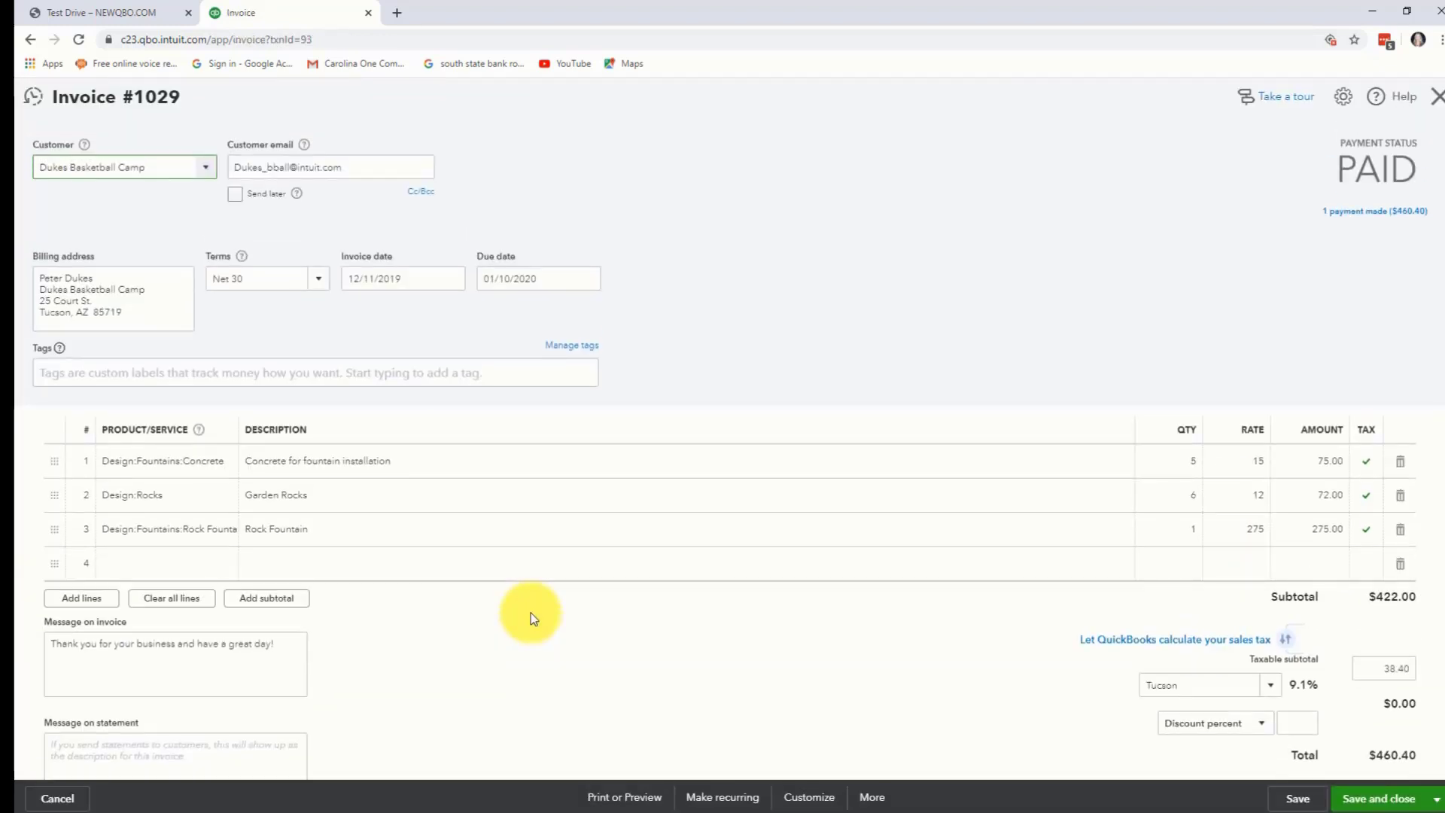
click(504, 496)
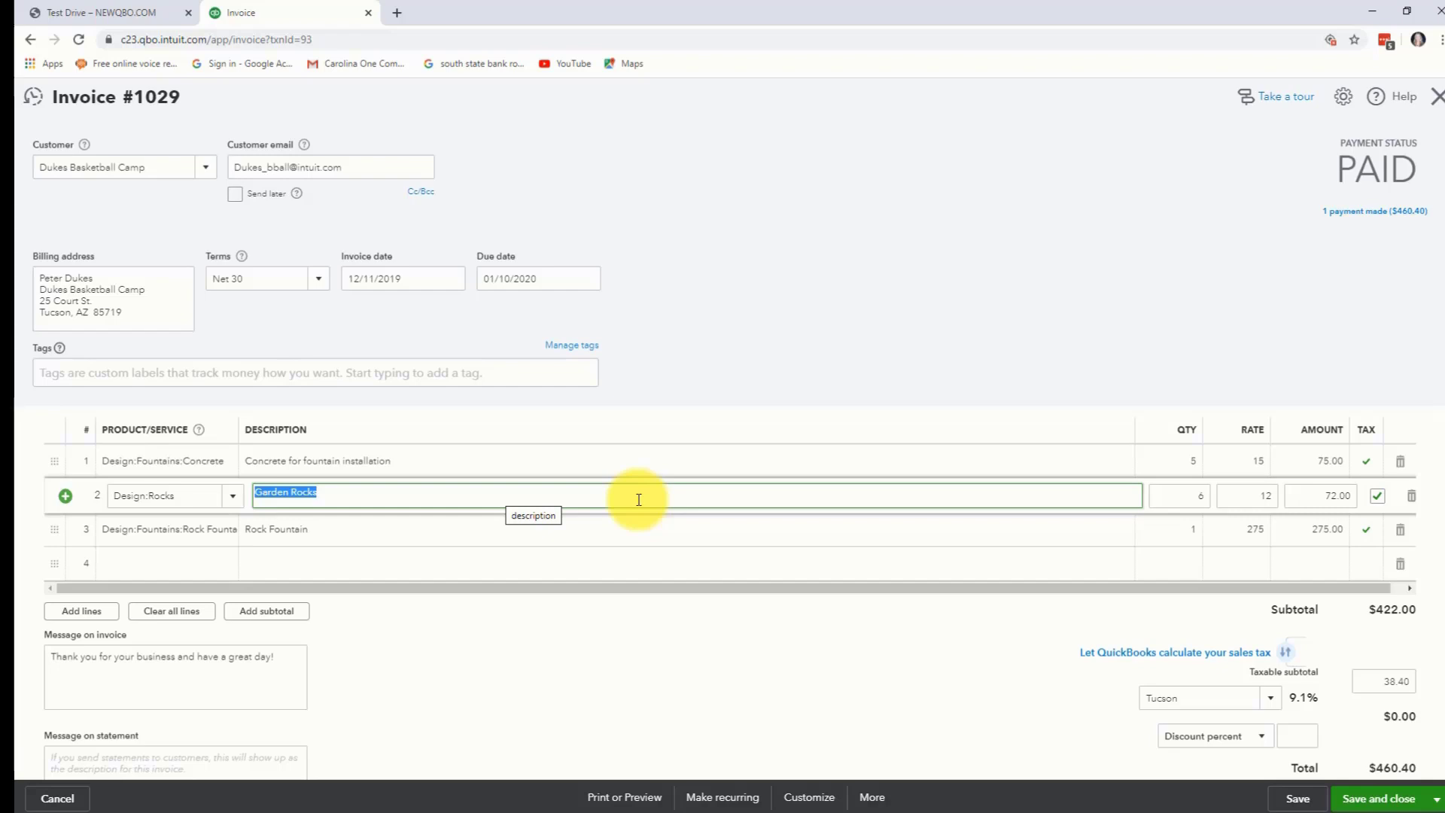
click(1437, 97)
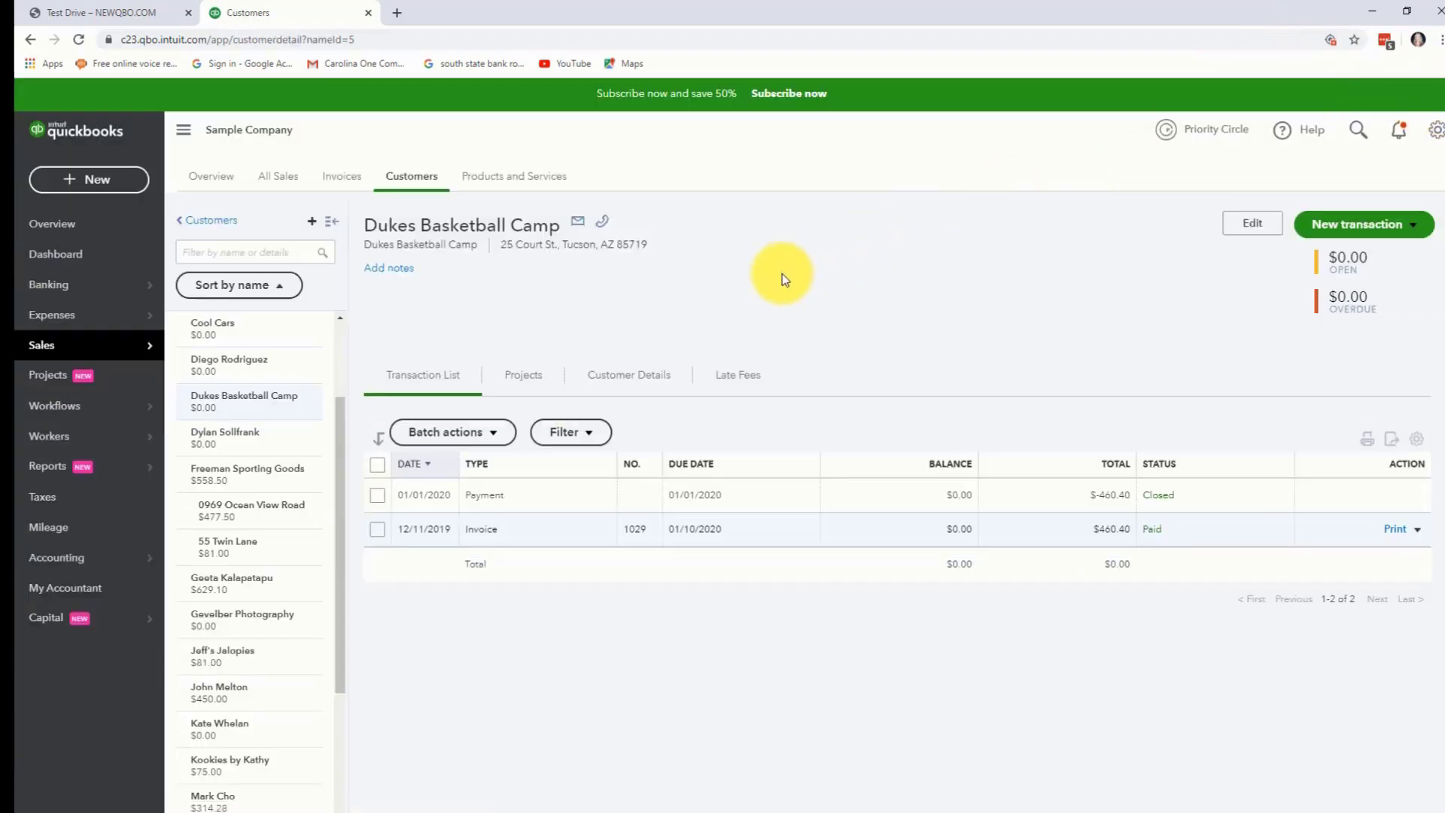
- Create a new refund receipt with Dukes Basketball Camp as the customer
click(110, 187)
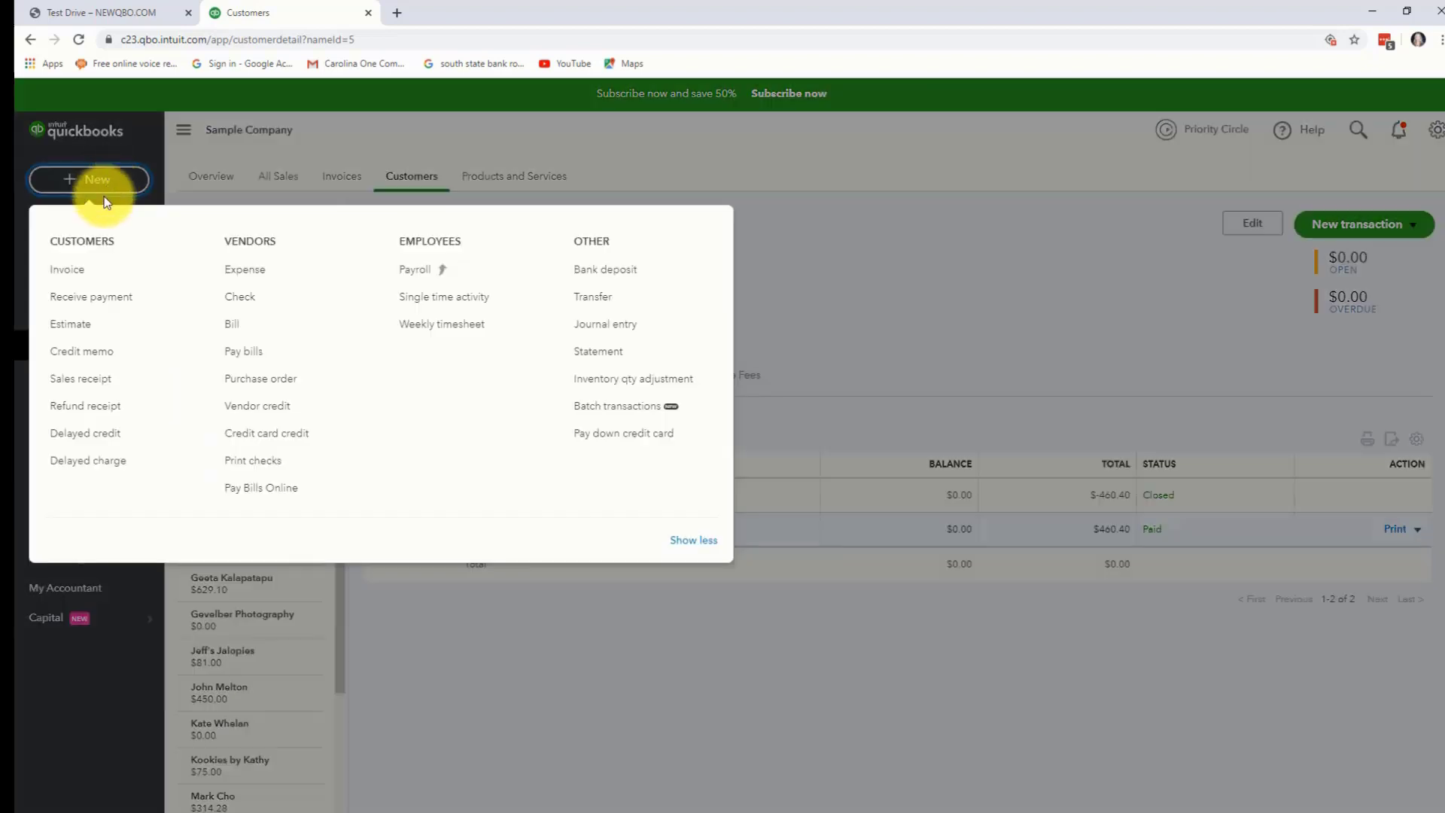
click(94, 408)
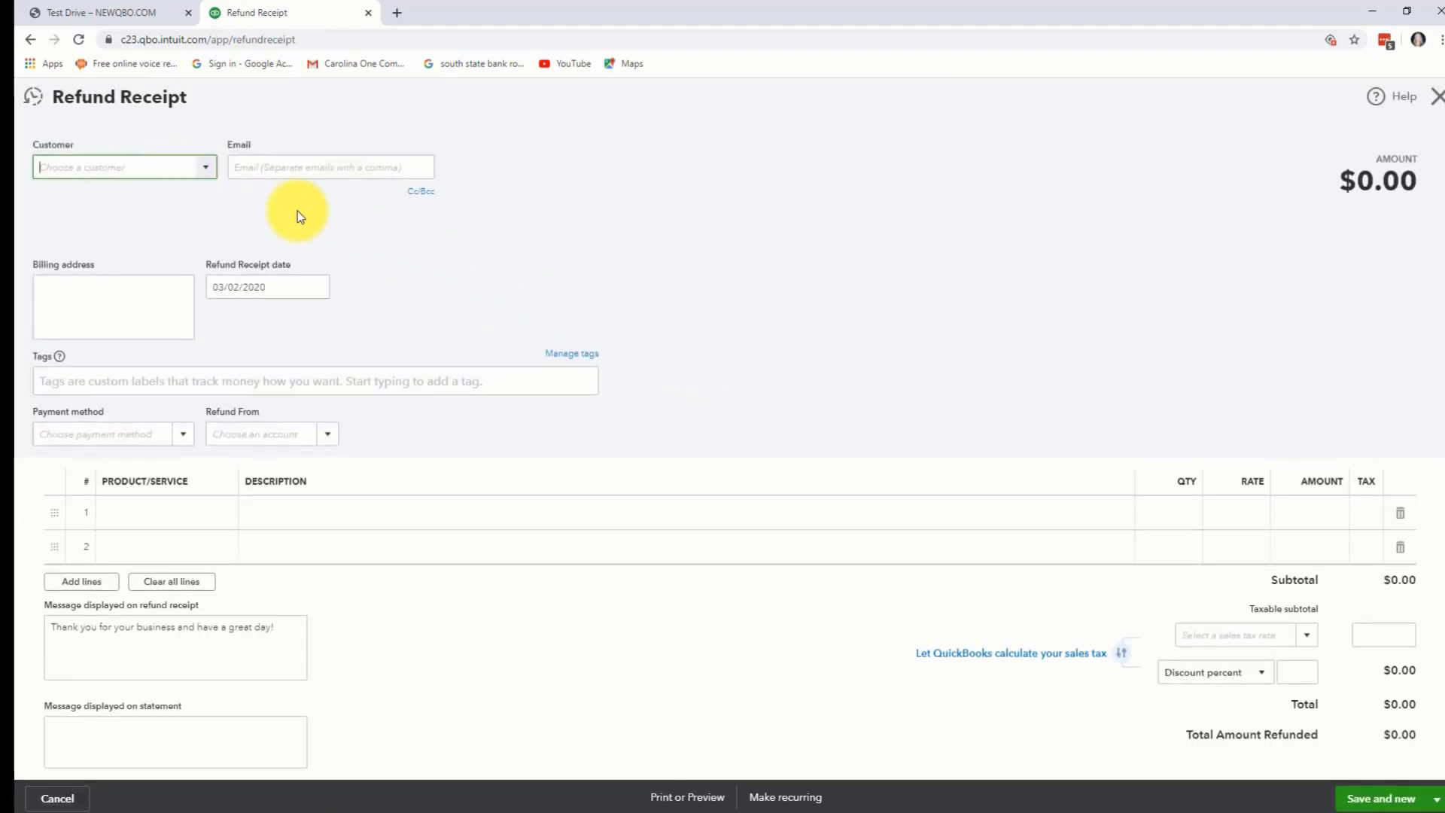
text(cuk)
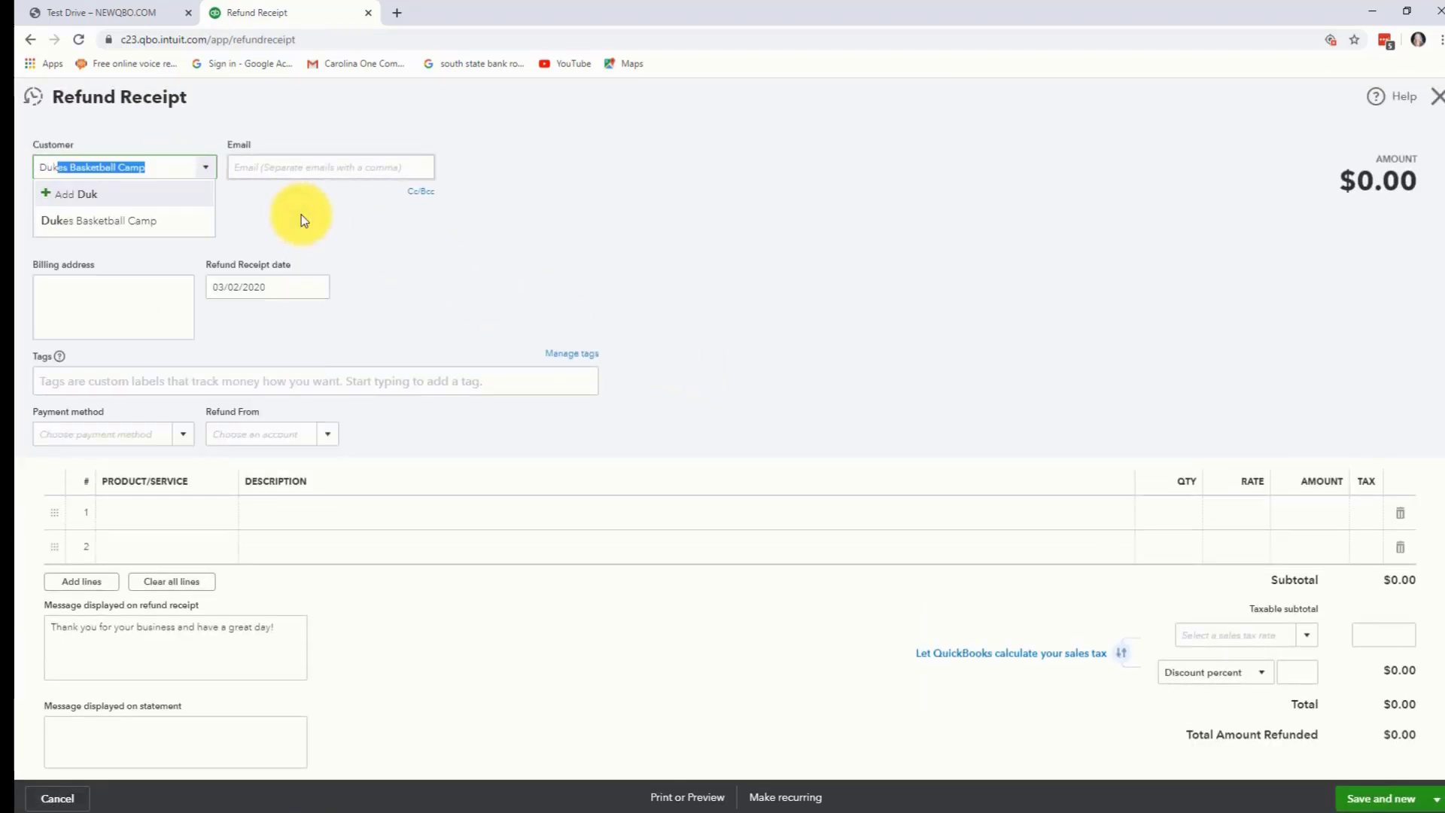
key(Tab)
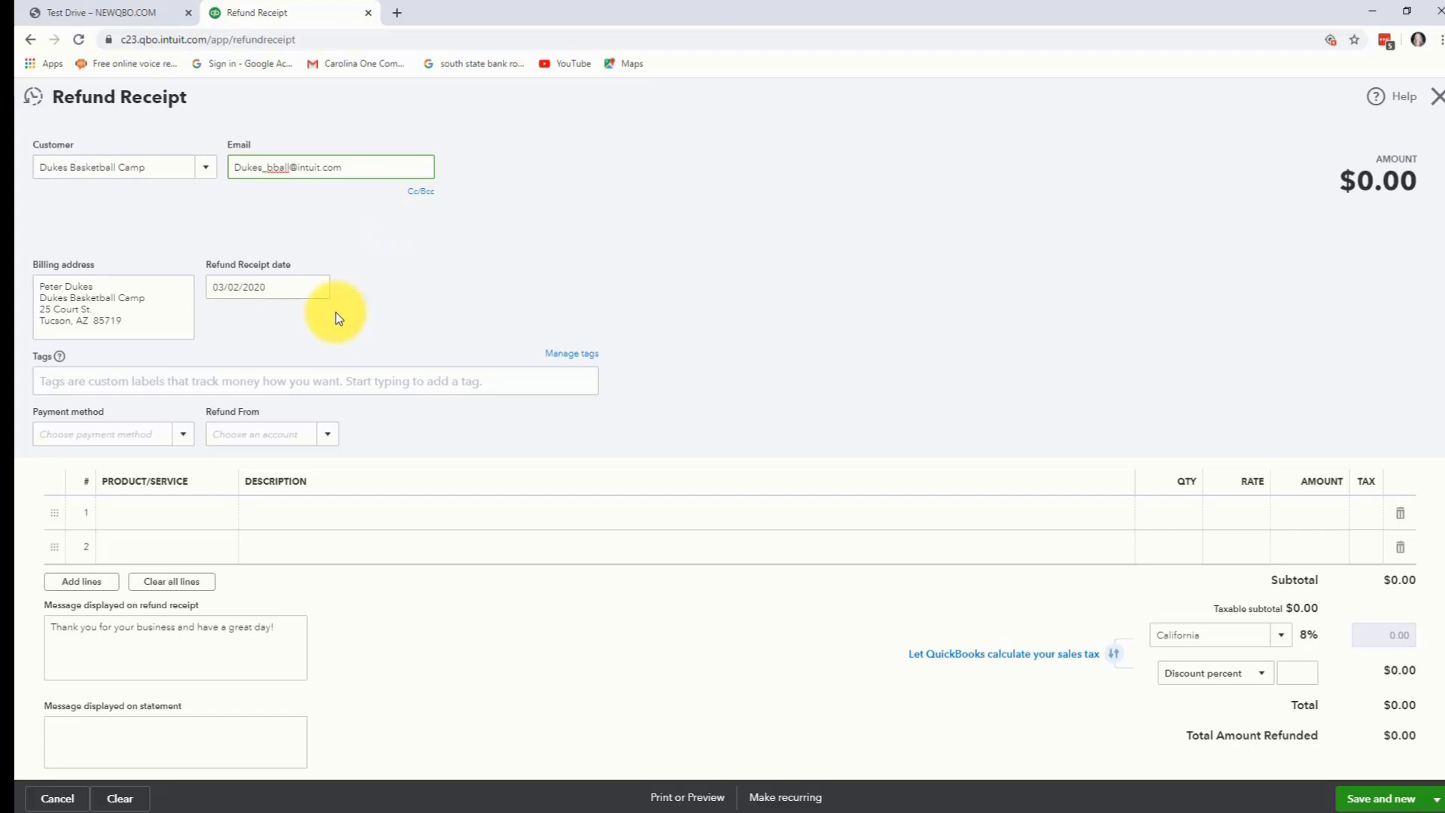
- Set payment method to Check, refund from Checking, and tick Print later
click(186, 435)
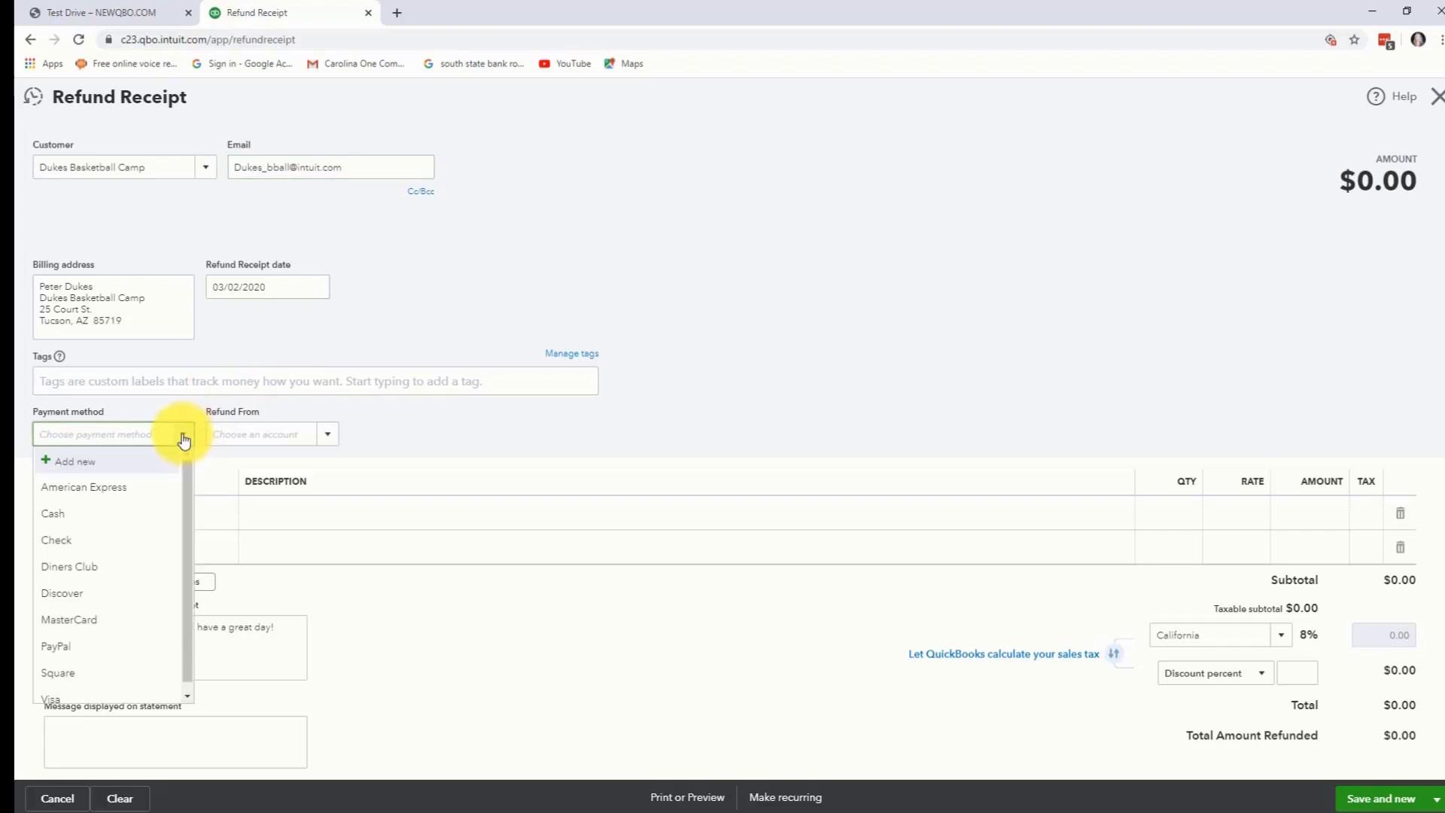
click(87, 547)
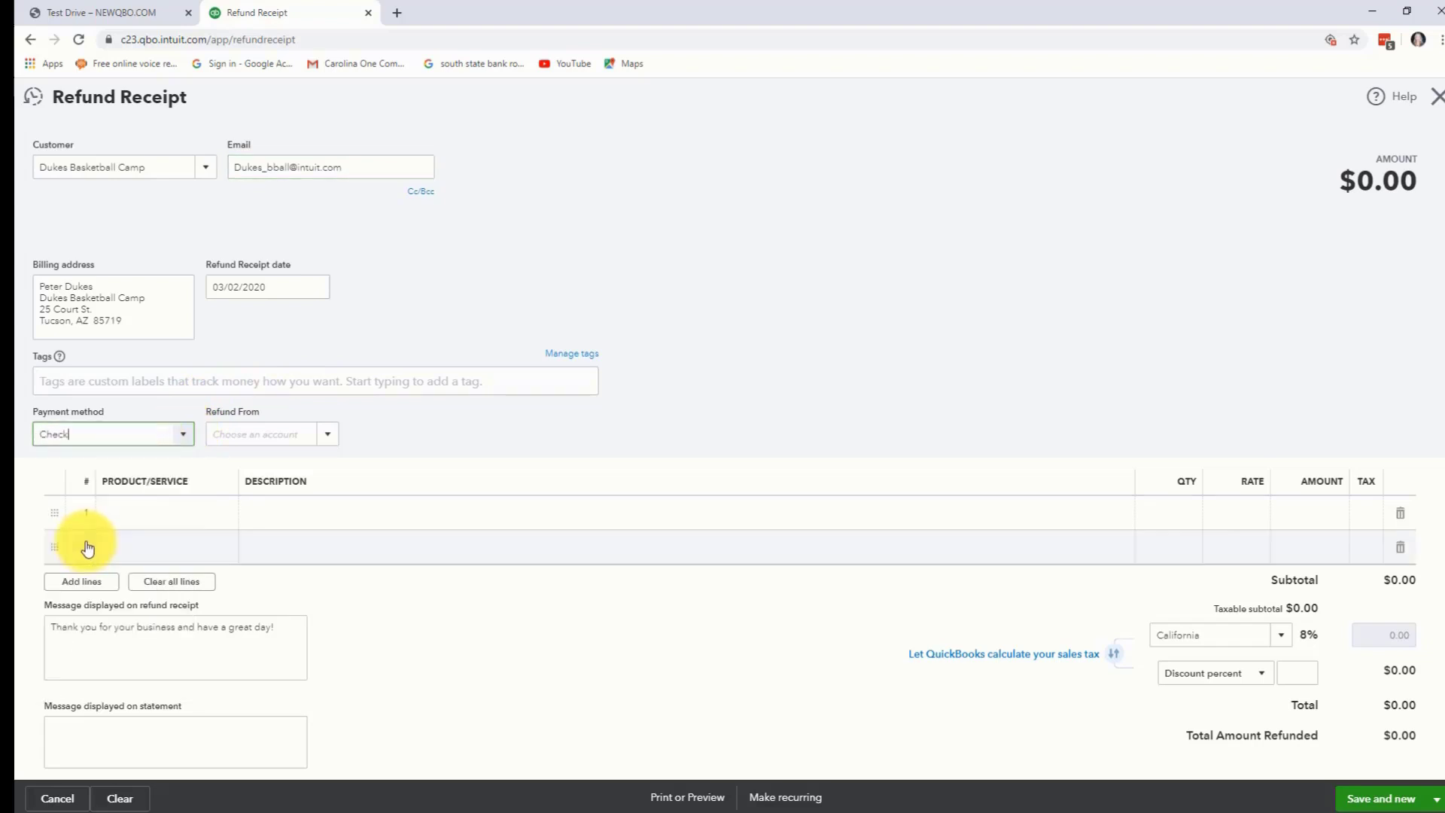
click(326, 438)
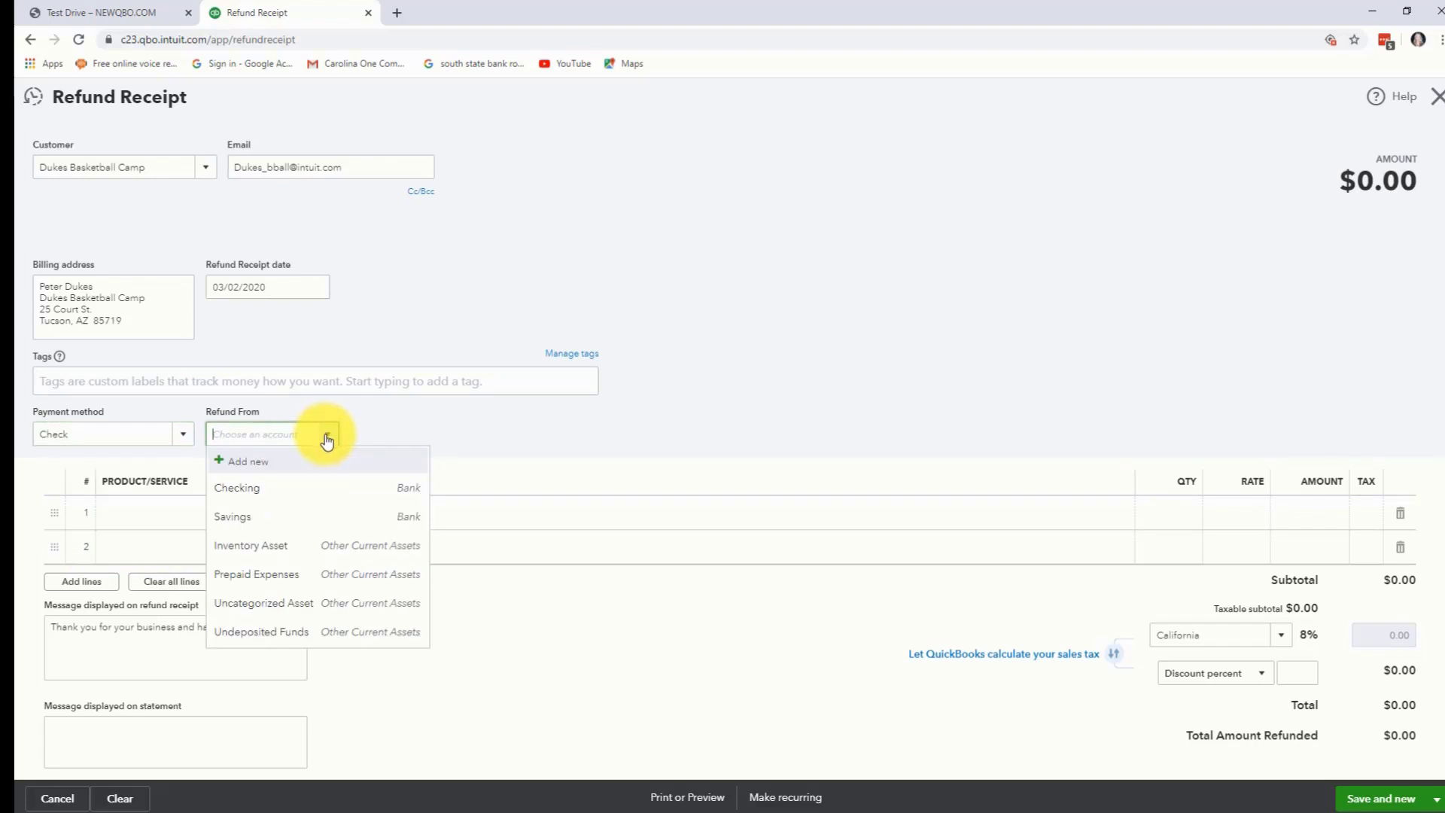
click(236, 495)
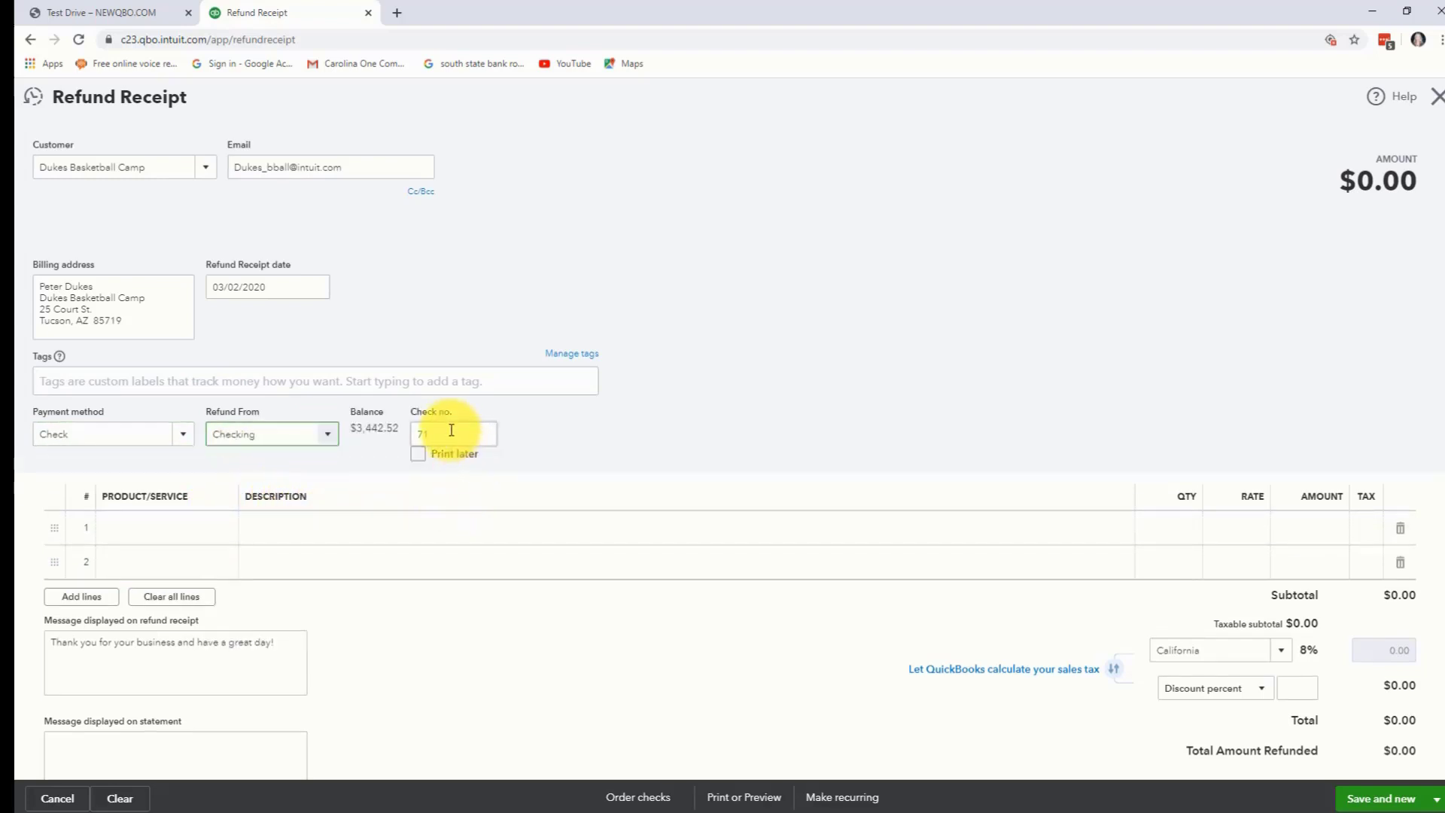
click(418, 455)
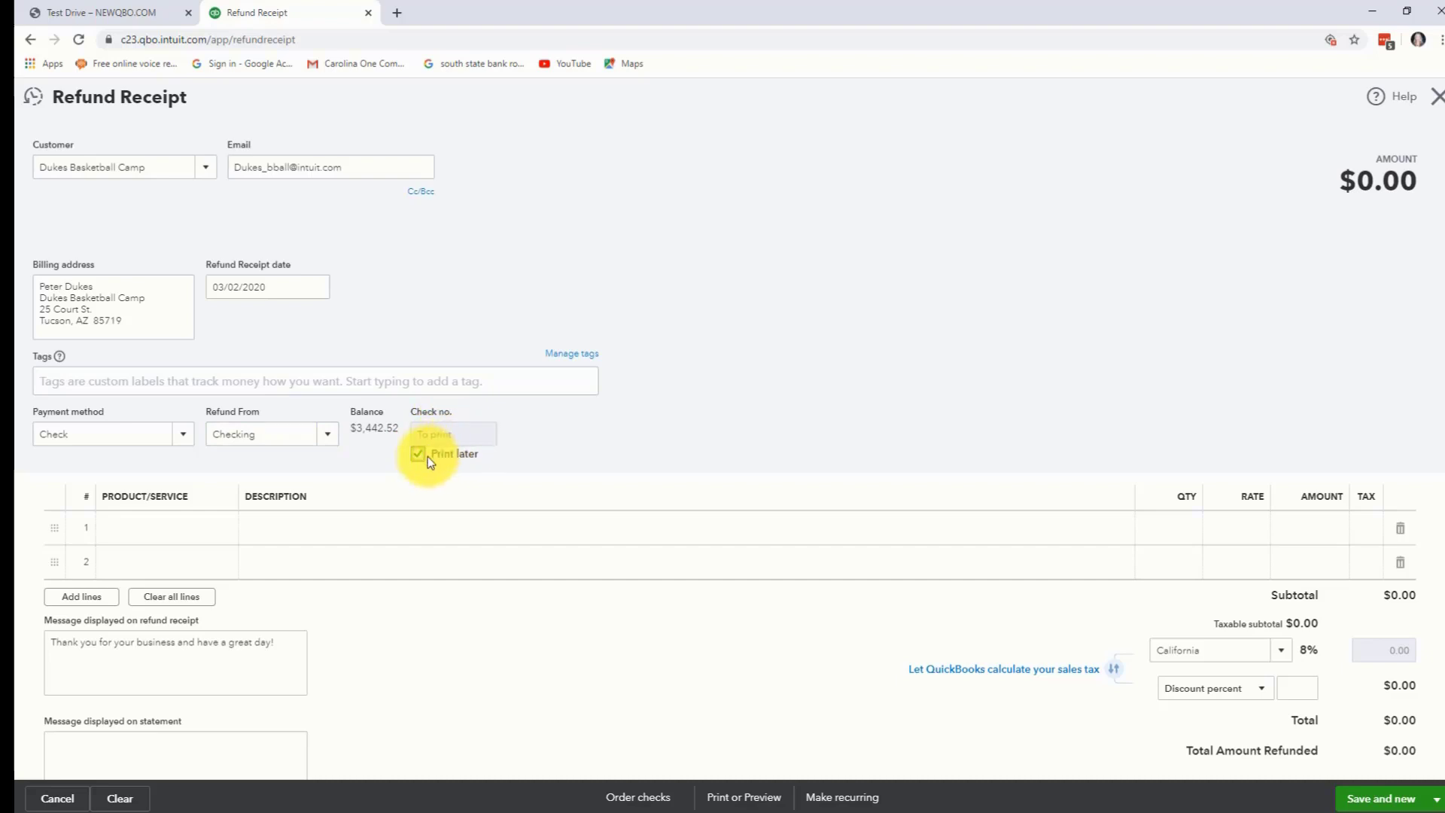
- Add Garden Rocks on line 1 with quantity 3 at rate 12, totalling $38.88
click(164, 531)
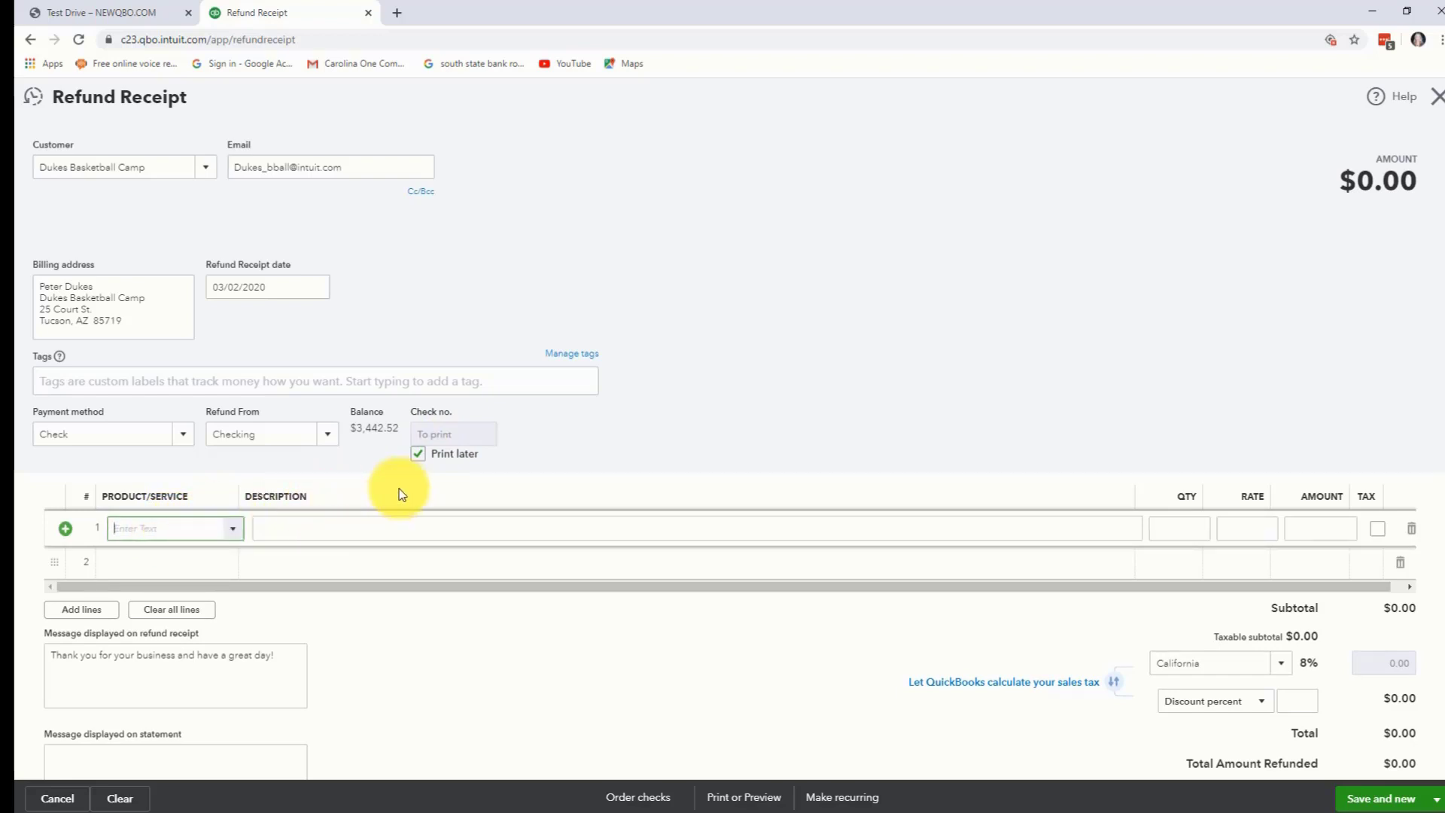
text(gar)
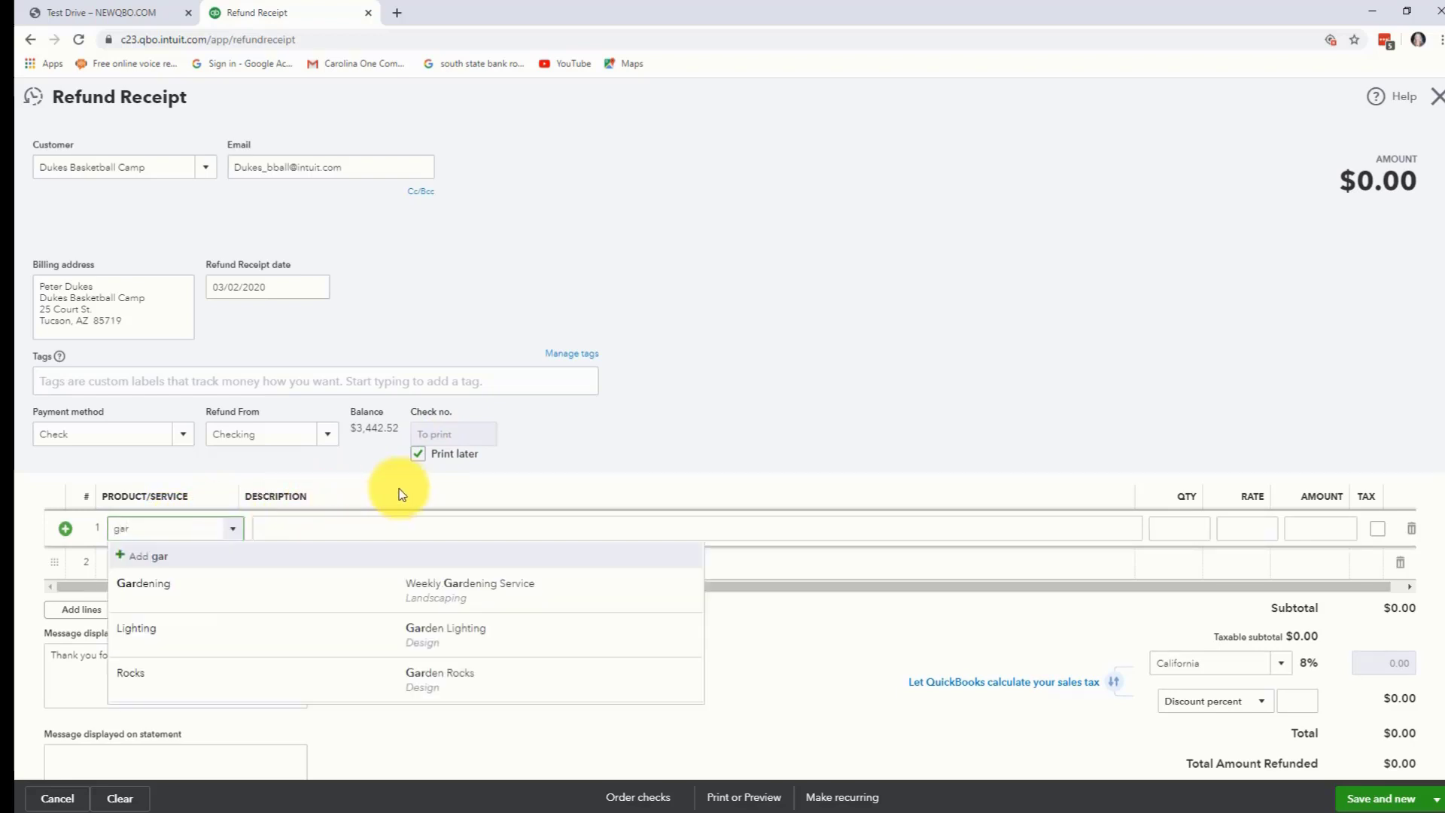
click(151, 672)
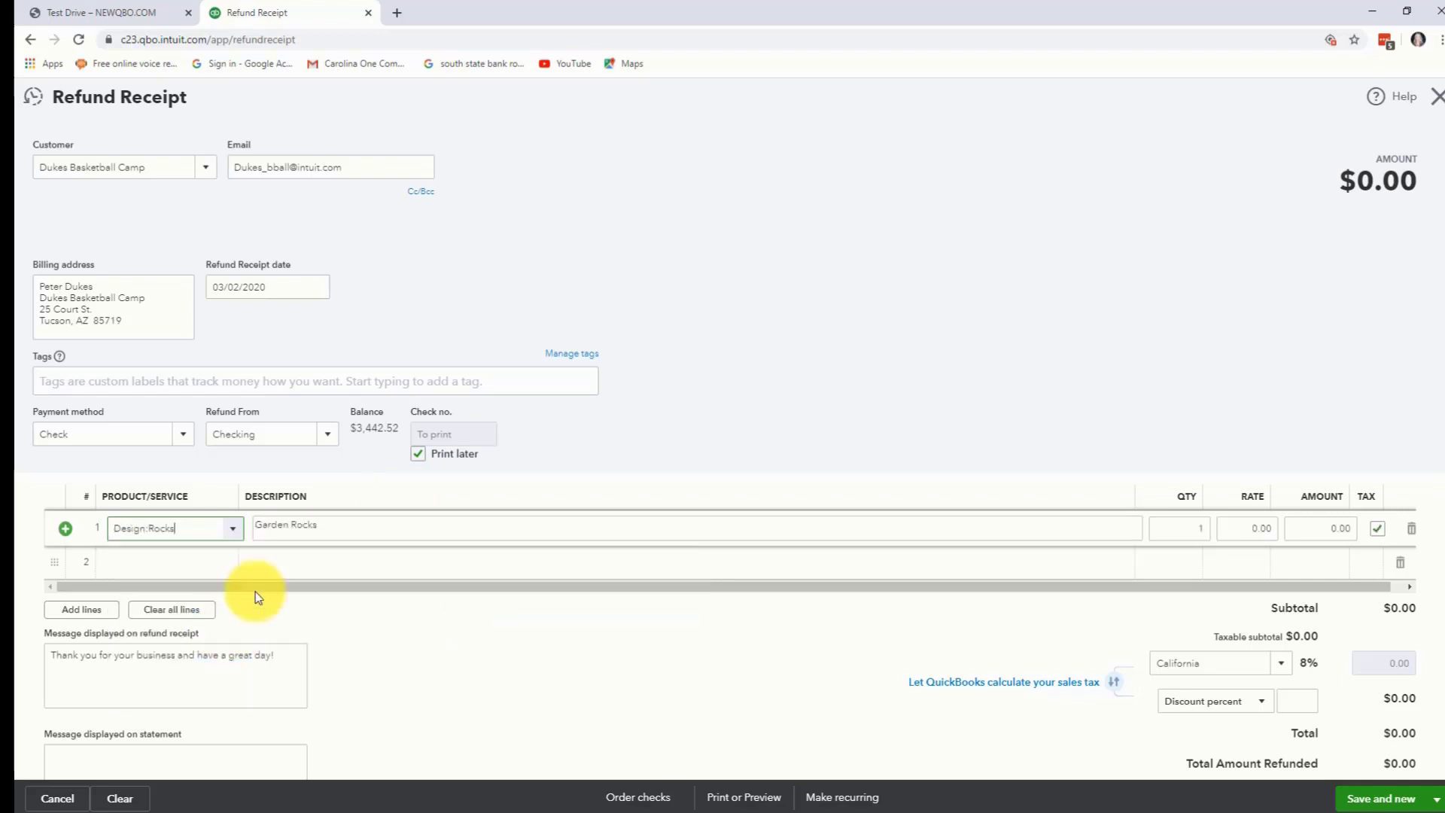
key(Tab)
key(Tab)
text(3)
key(Tab)
text(12)
key(Tab)
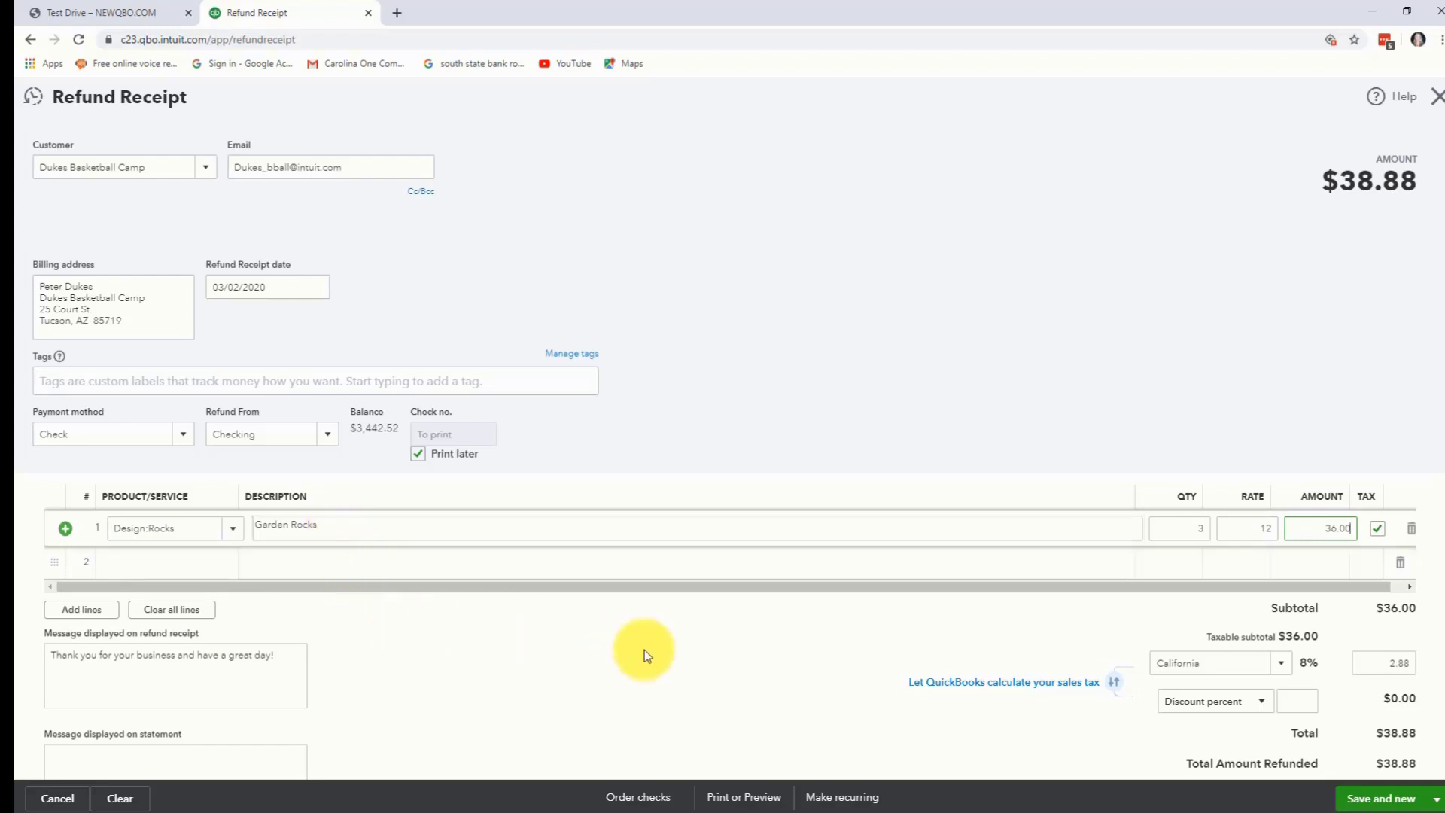
key(Tab)
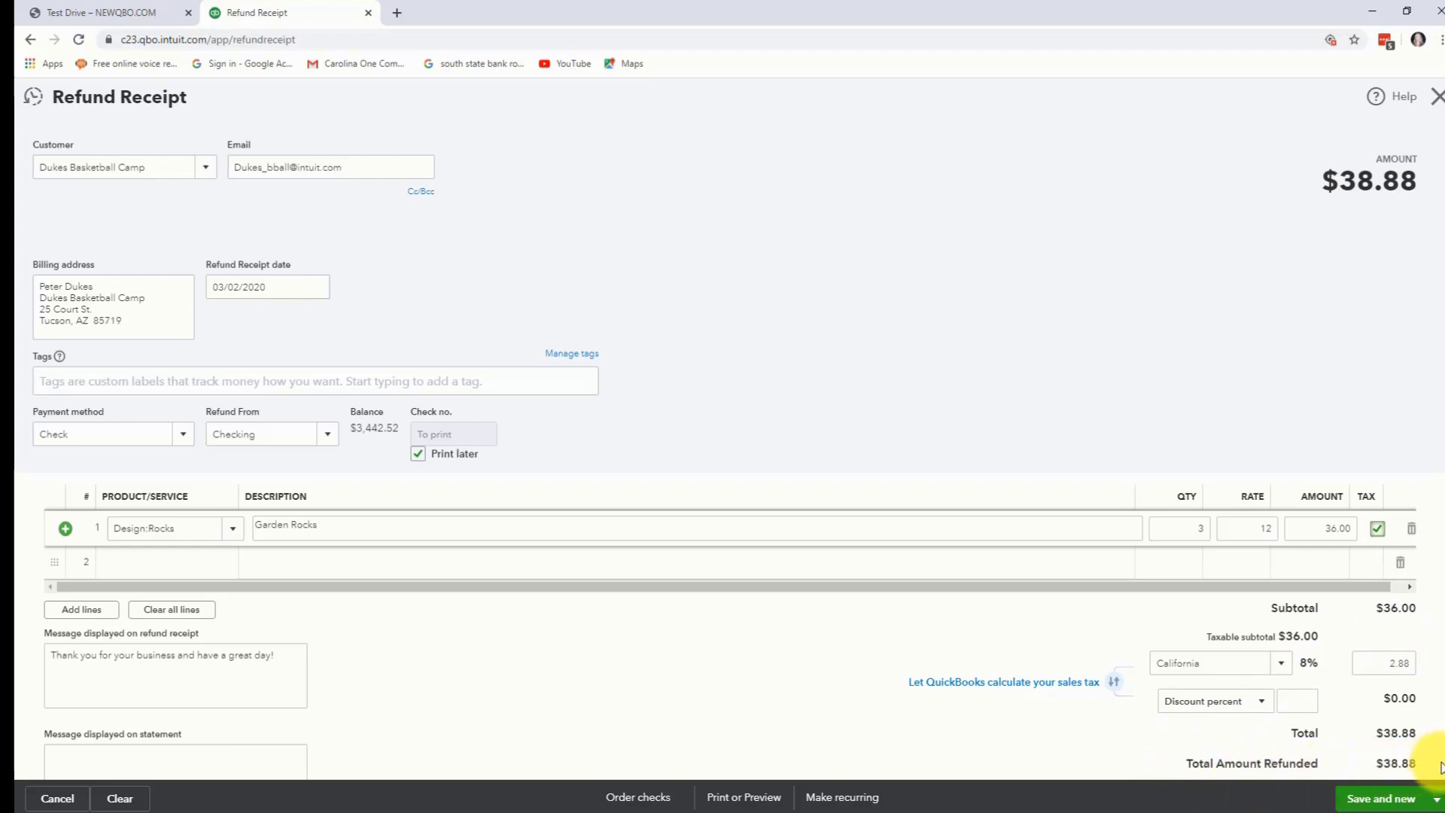
- Save the $38.88 refund receipt as refund 1047 and close the blank new form
click(1381, 800)
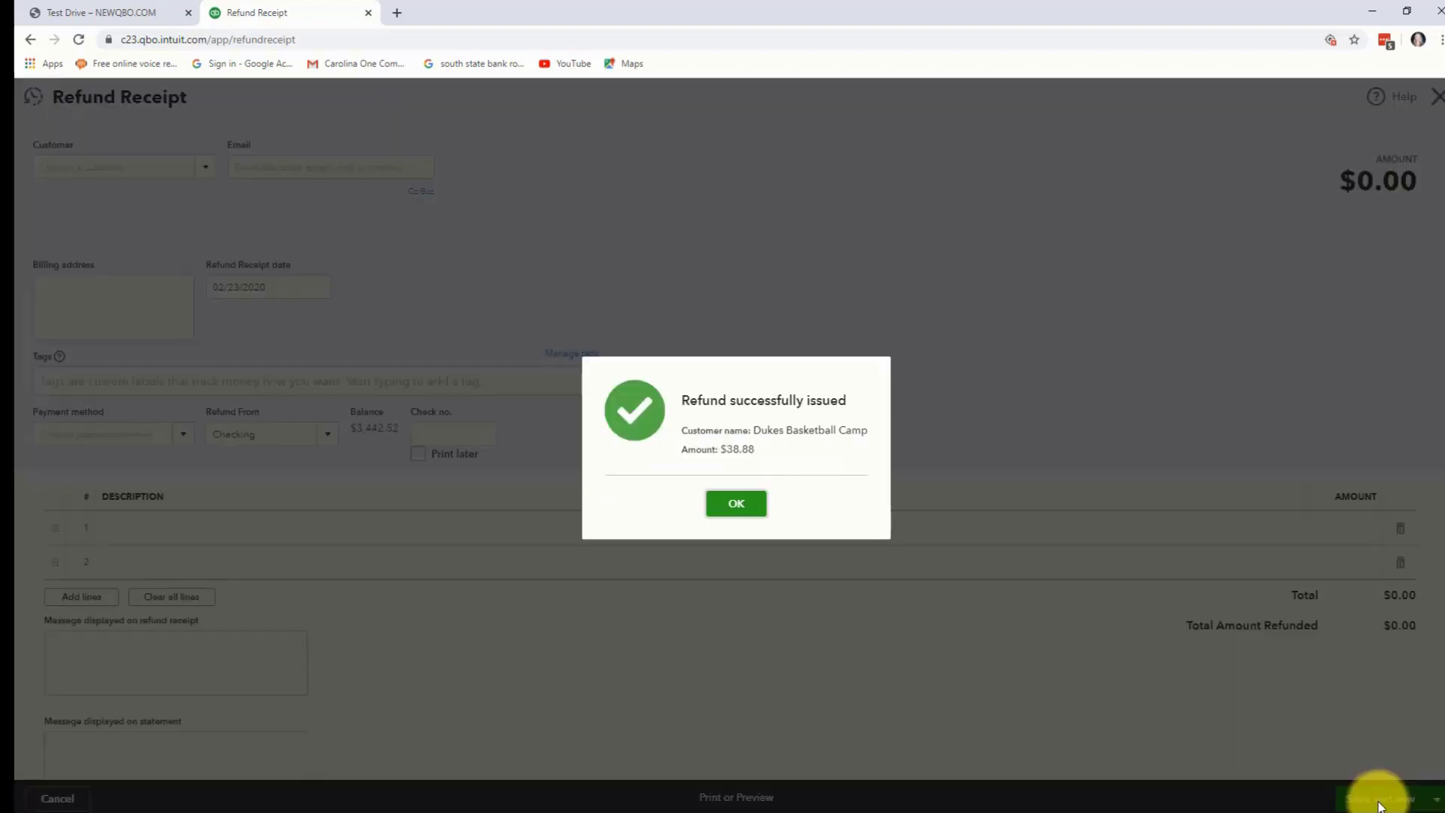
click(736, 505)
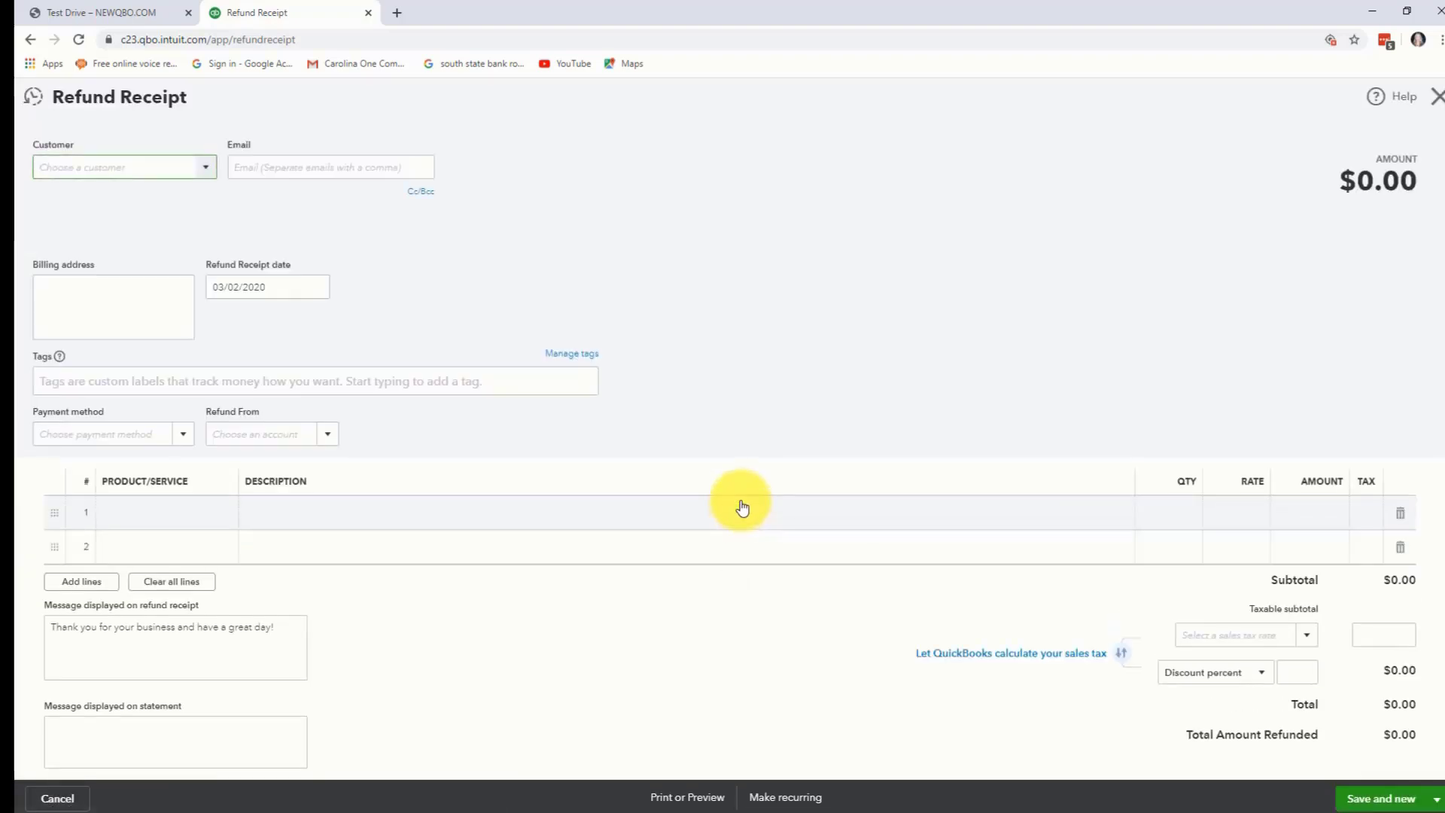
click(1437, 96)
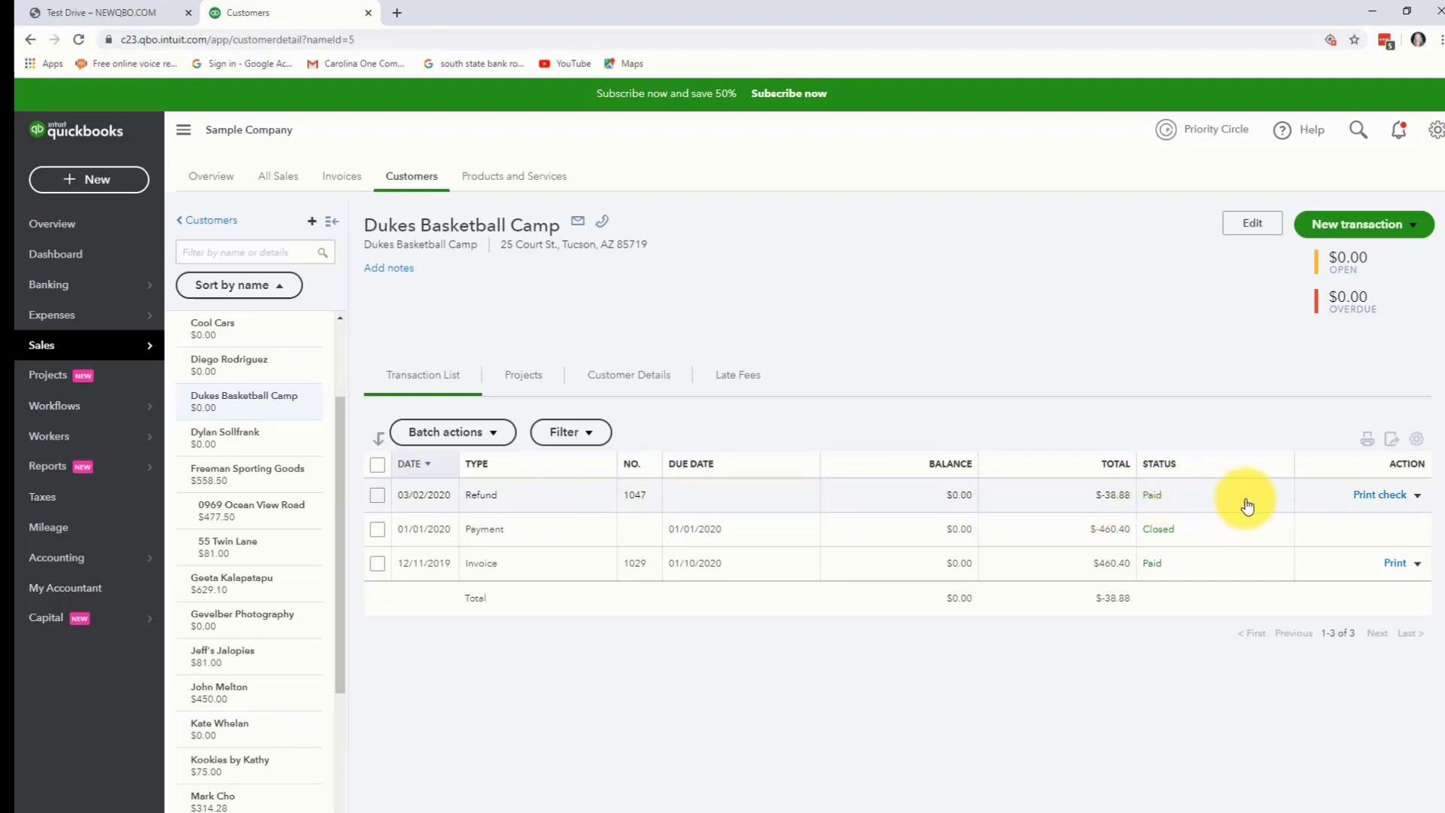
- Send refund 1047 to Print Checks with starting check number 200
click(1400, 496)
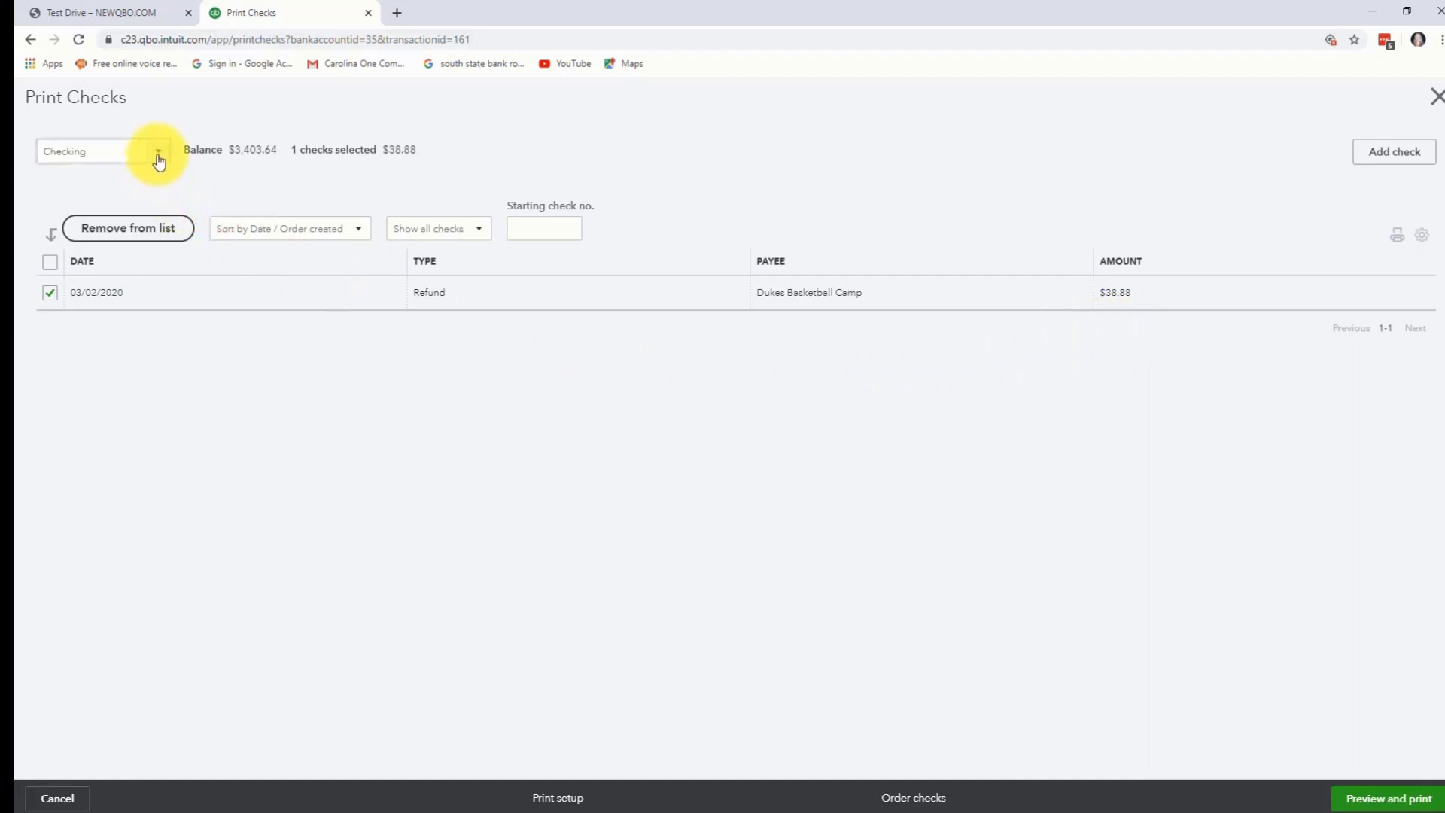
click(542, 229)
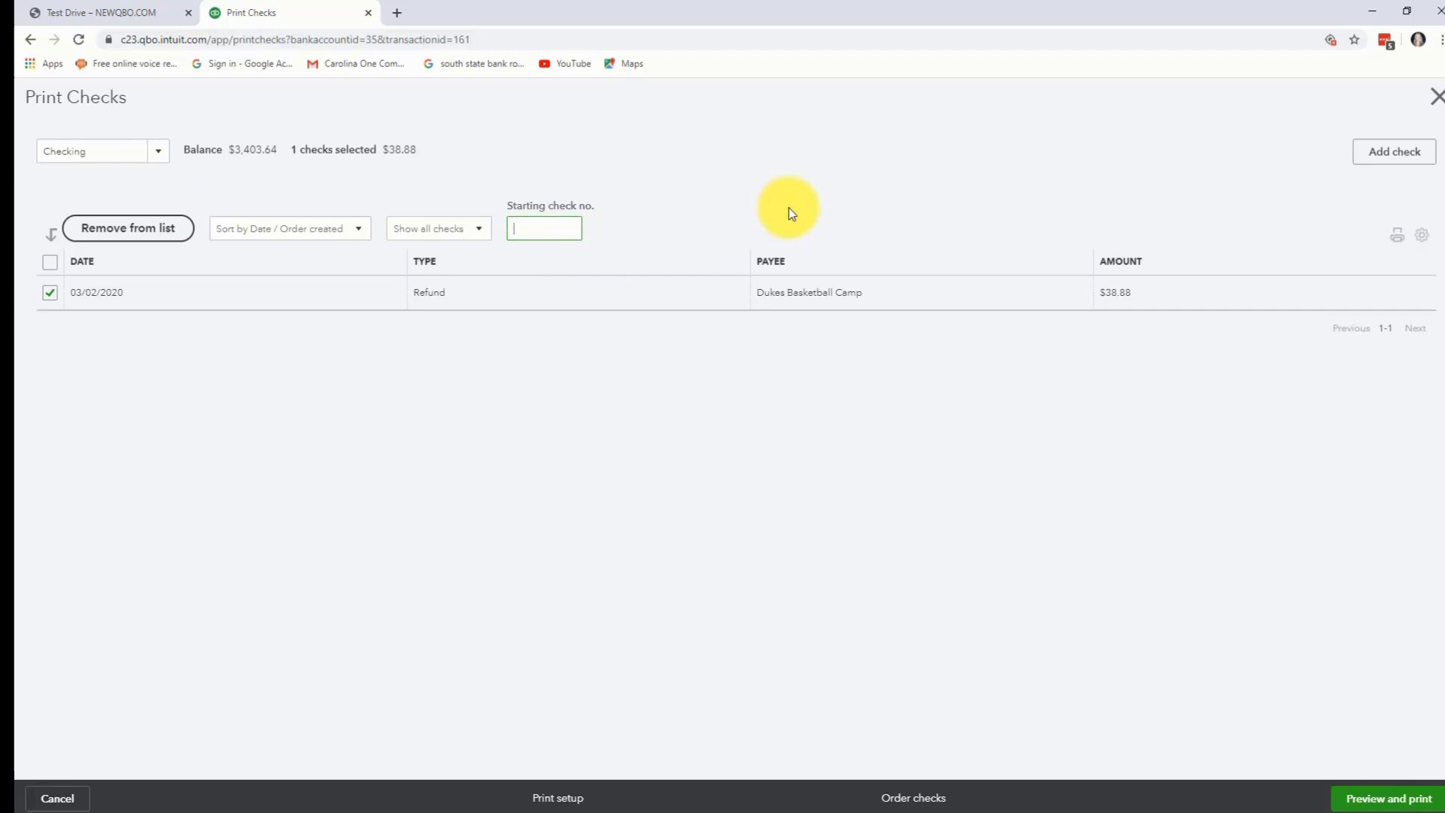
text(200)
click(778, 220)
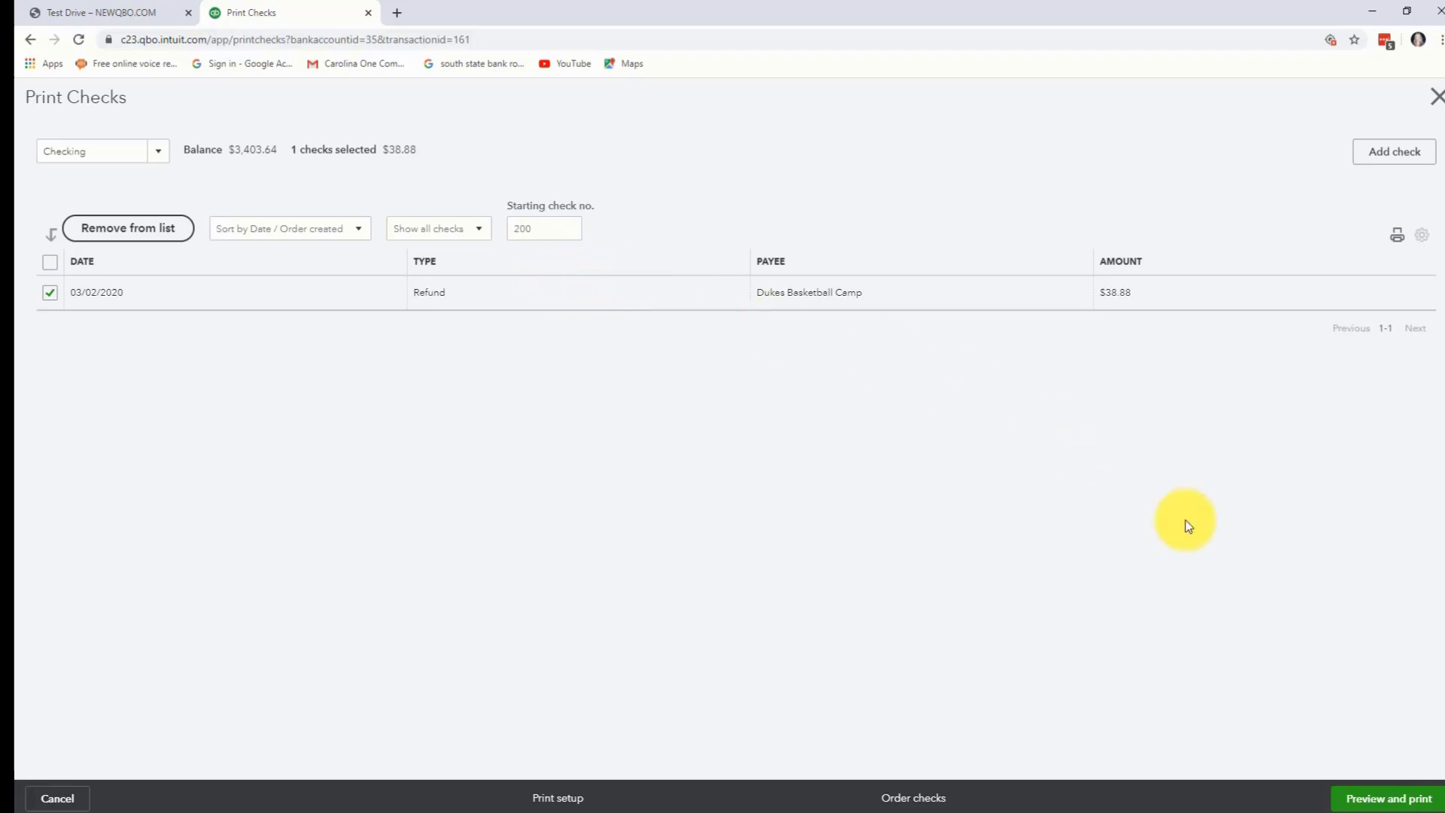
- Preview the $38.88 refund check to Dukes Basketball Camp and print it
click(1371, 800)
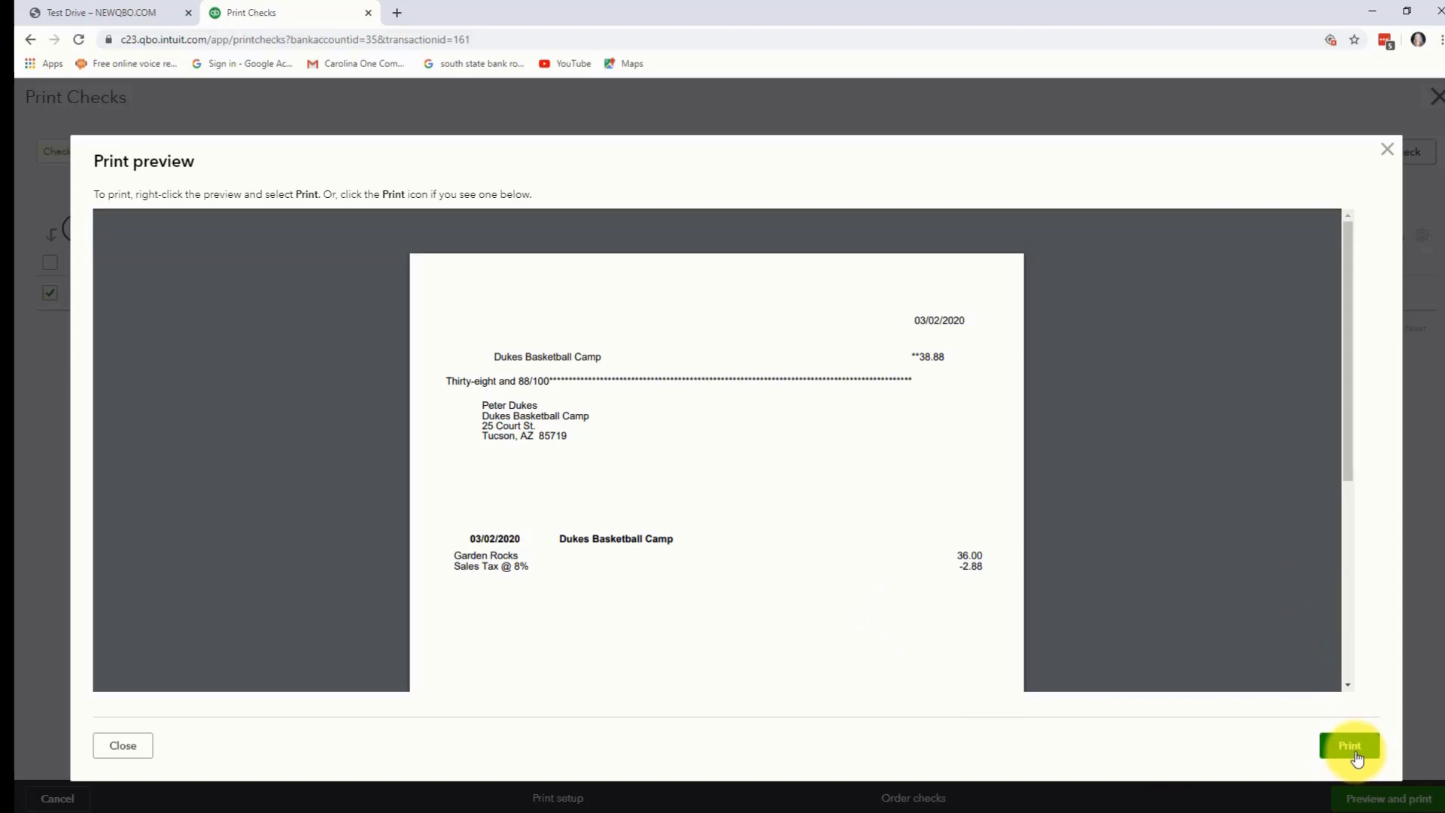
click(1387, 149)
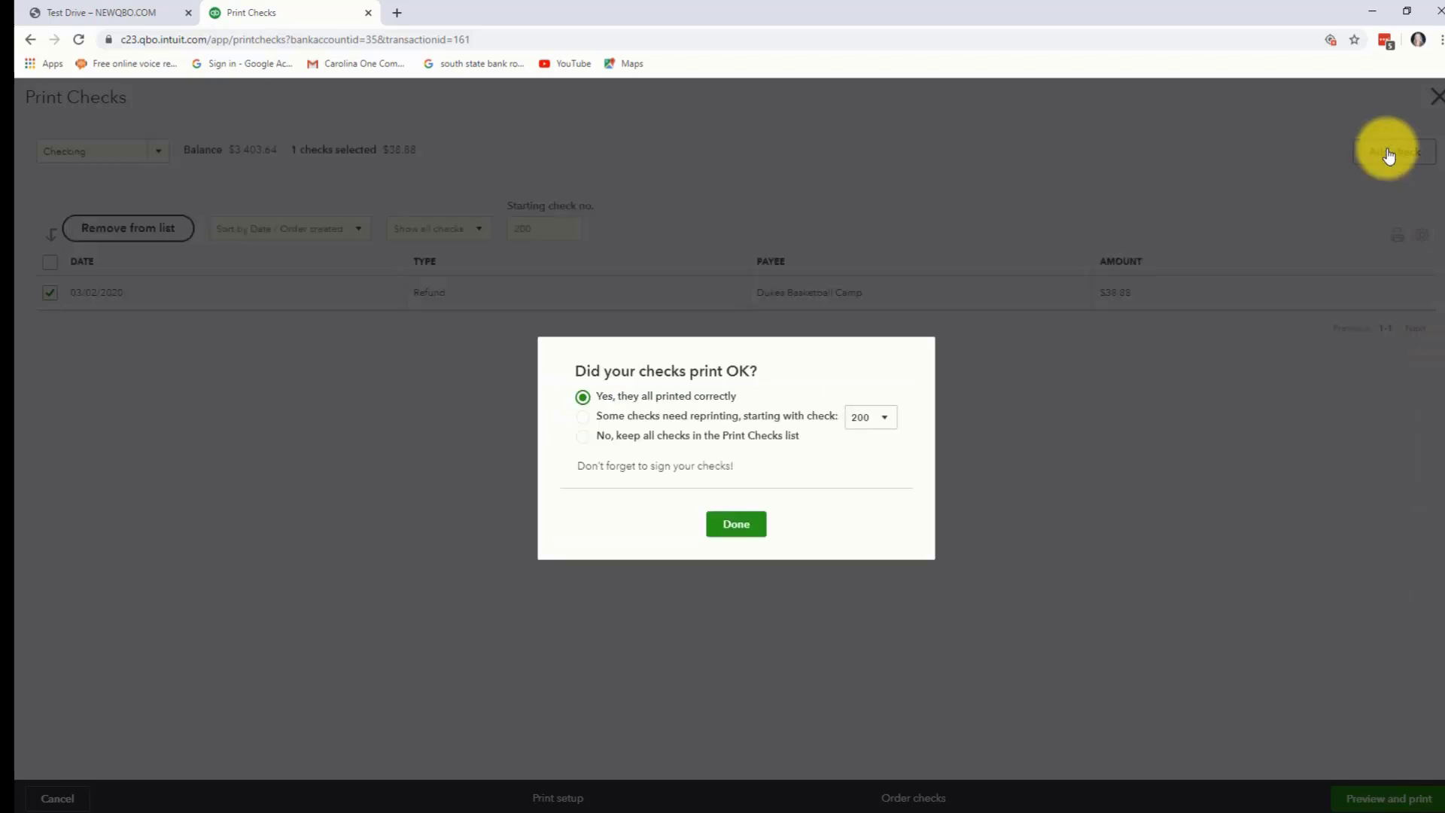